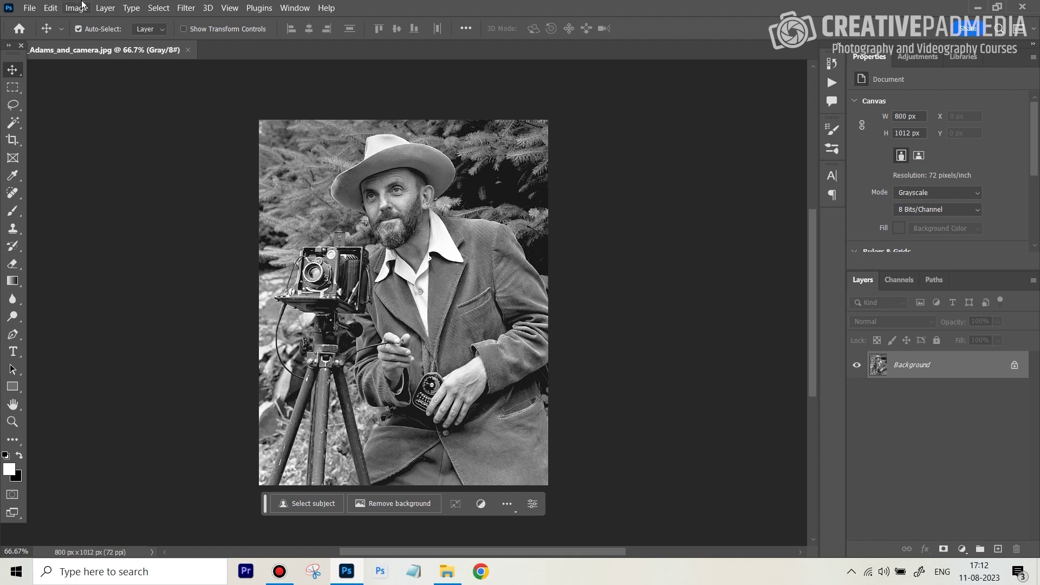
# Convert Adams_and_camera.jpg from grayscale to RGB Color mode, keeping 8 bits per channel
pyautogui.click(78, 8)
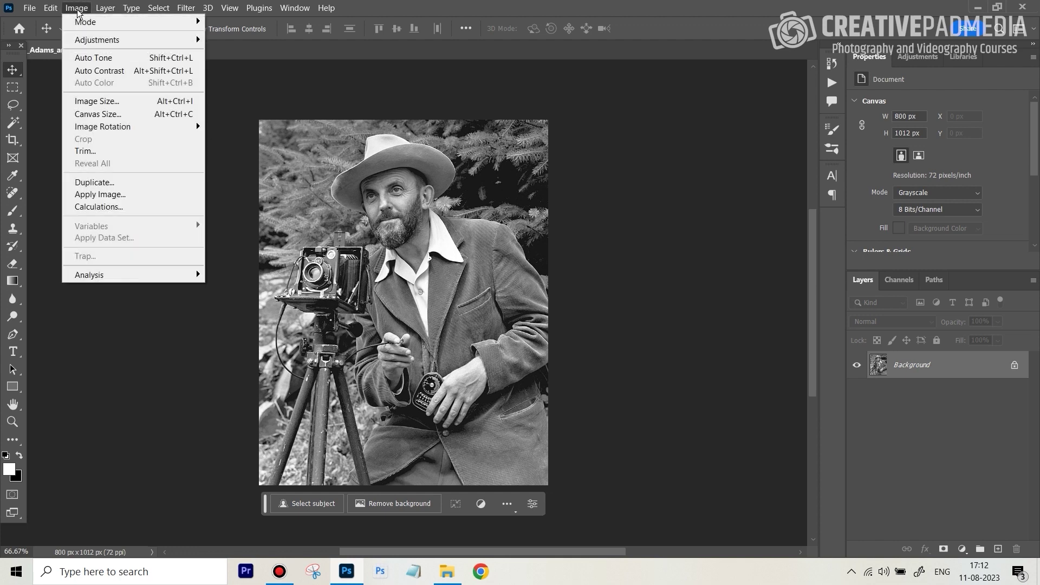
pyautogui.moveTo(87, 23)
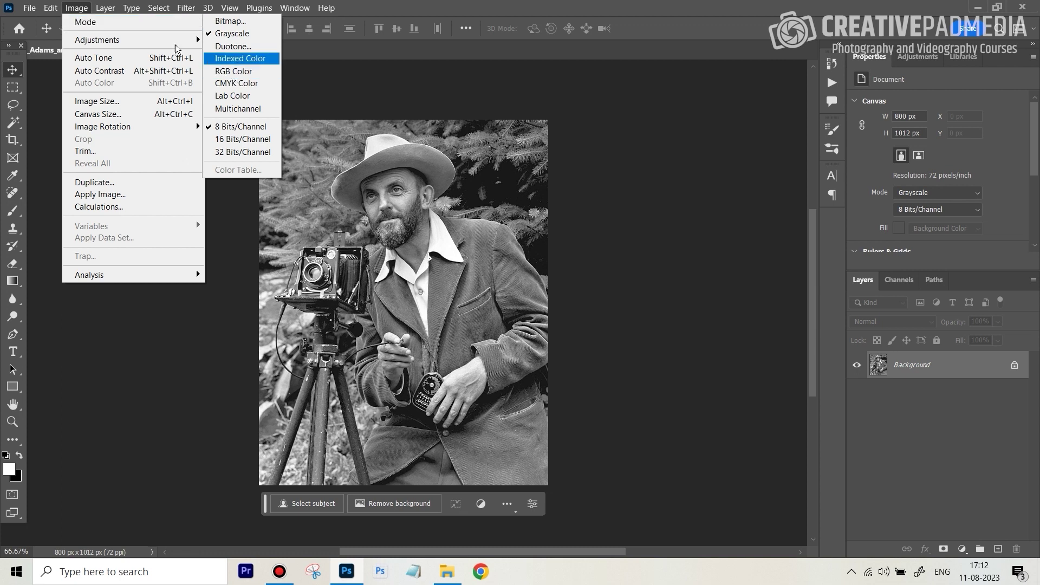
pyautogui.click(76, 8)
pyautogui.click(76, 8)
pyautogui.moveTo(115, 23)
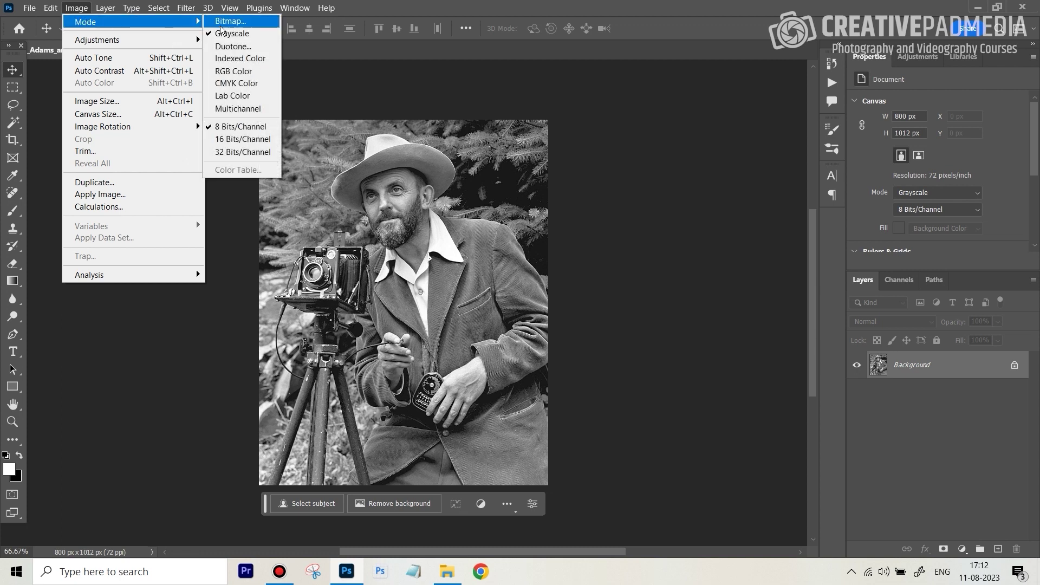
pyautogui.click(233, 71)
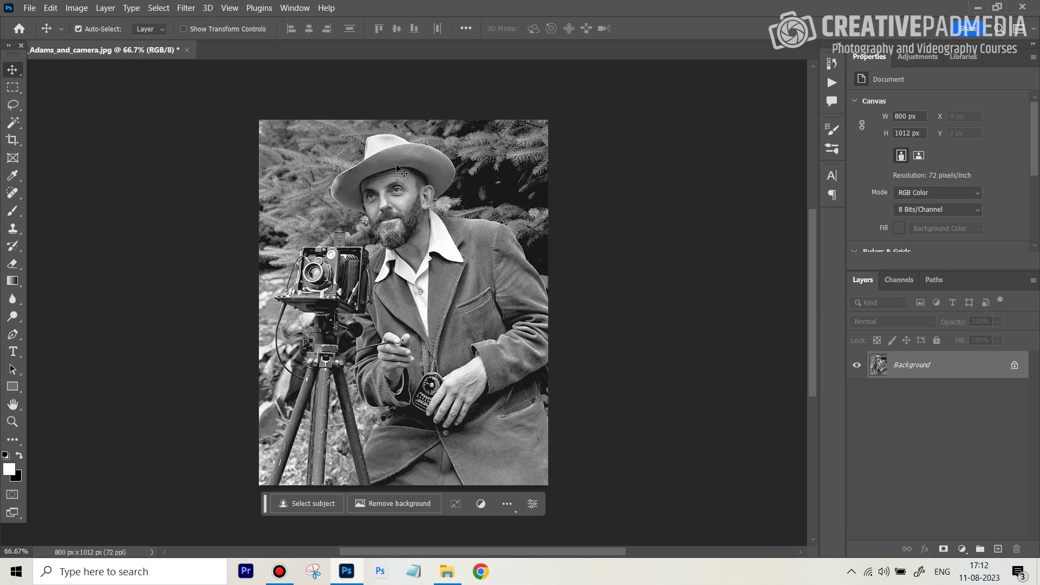
# Switch on the Colorize filter in Neural Filters for an automatic colour preview of the portrait
pyautogui.click(186, 8)
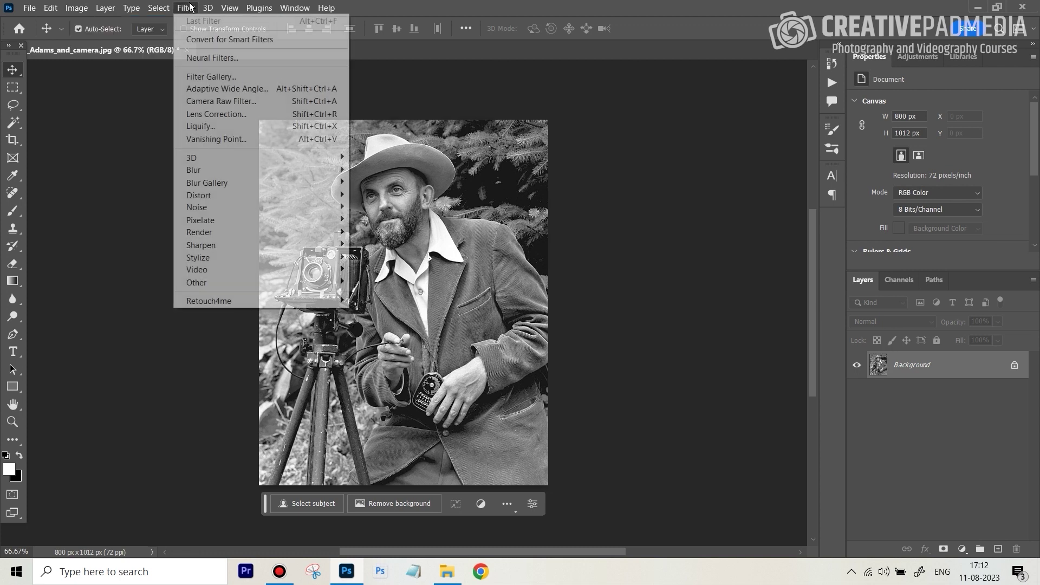
pyautogui.click(227, 58)
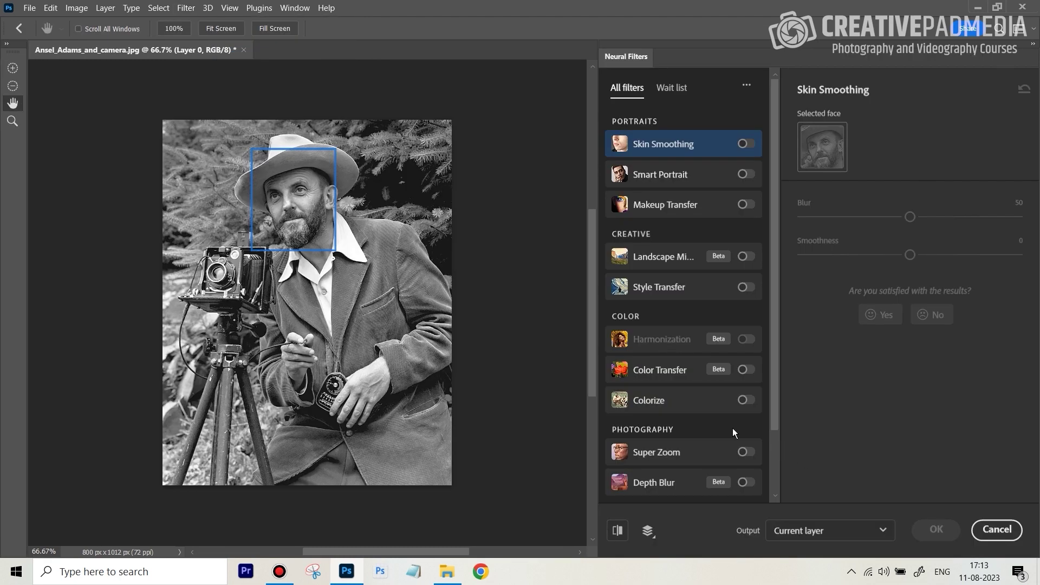
pyautogui.click(745, 400)
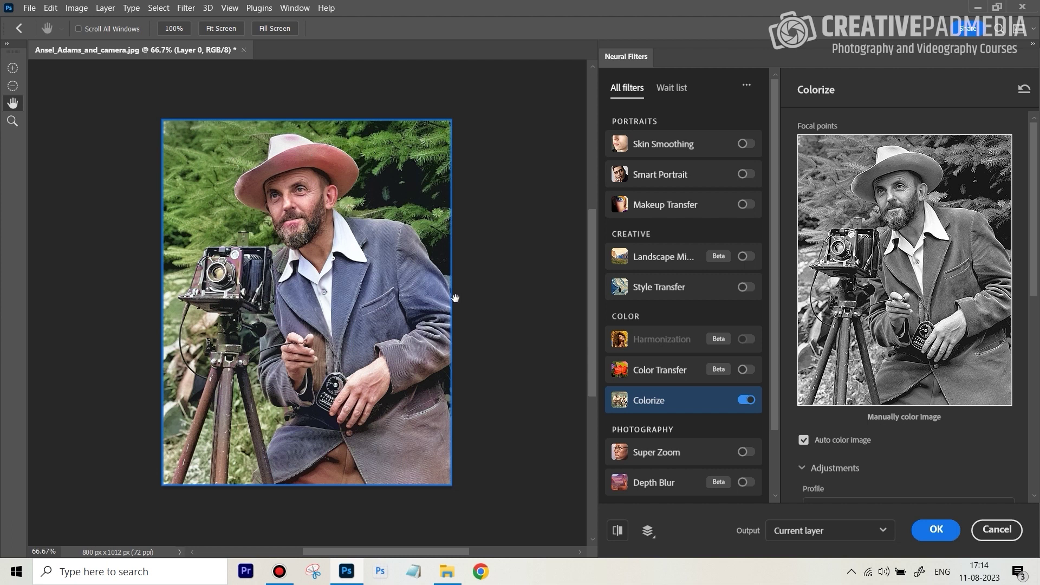
# Toggle the preview to compare the colorized portrait with the black-and-white original
pyautogui.click(618, 530)
pyautogui.click(617, 532)
pyautogui.click(618, 535)
# Scroll to the Colorize adjustments and leave the Profile set to None
pyautogui.moveTo(1030, 294); pyautogui.dragTo(1030, 373)
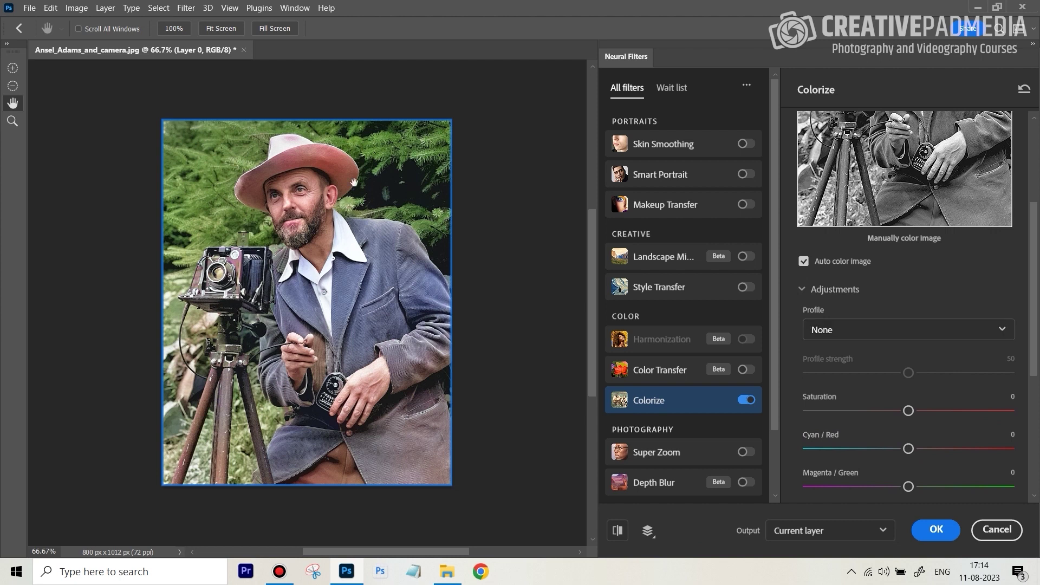
pyautogui.moveTo(1035, 328); pyautogui.dragTo(1030, 398)
pyautogui.scroll(1, 1030, 398)
pyautogui.click(1001, 195)
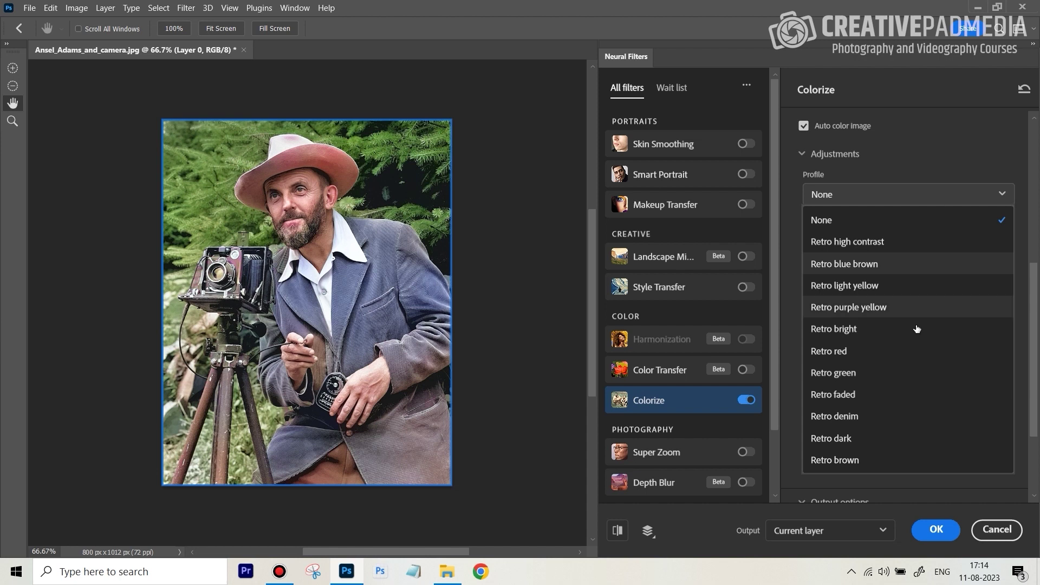
pyautogui.click(808, 76)
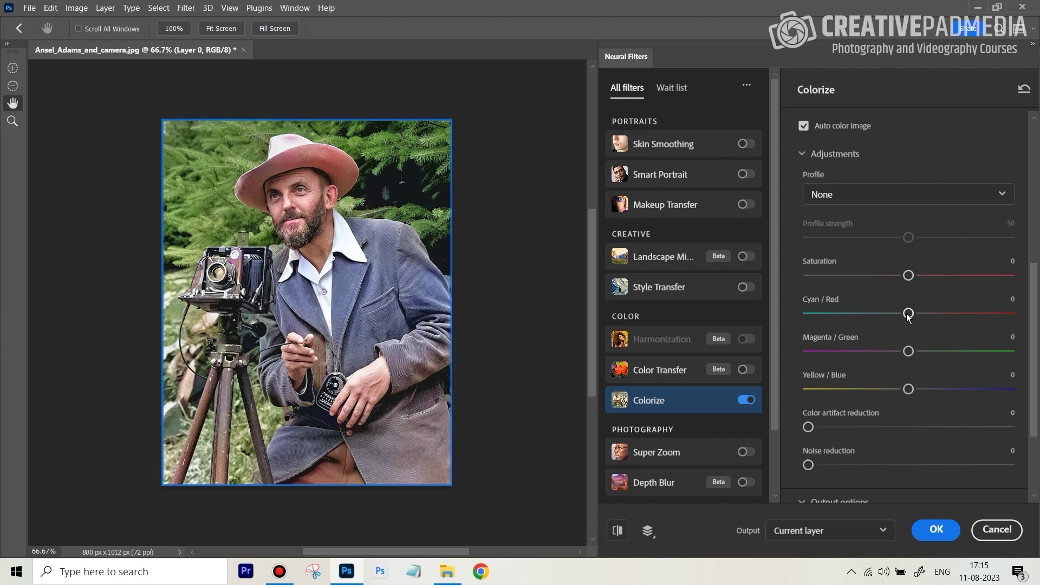
# Lower the Colorize Cyan / Red balance to -14
pyautogui.moveTo(908, 315); pyautogui.dragTo(894, 318)
pyautogui.moveTo(895, 315); pyautogui.dragTo(960, 315)
pyautogui.click(883, 313)
pyautogui.moveTo(883, 314); pyautogui.dragTo(884, 314)
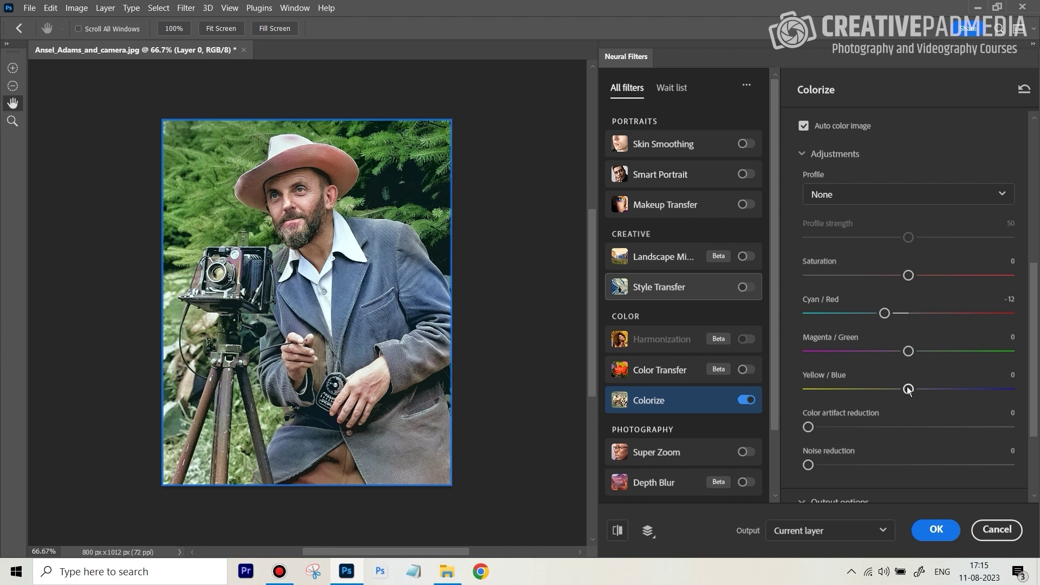
# Set Yellow / Blue to -14 and compare the cooler result with the original
pyautogui.moveTo(909, 390); pyautogui.dragTo(895, 393)
pyautogui.click(620, 532)
pyautogui.click(620, 535)
pyautogui.scroll(-2, 807, 354)
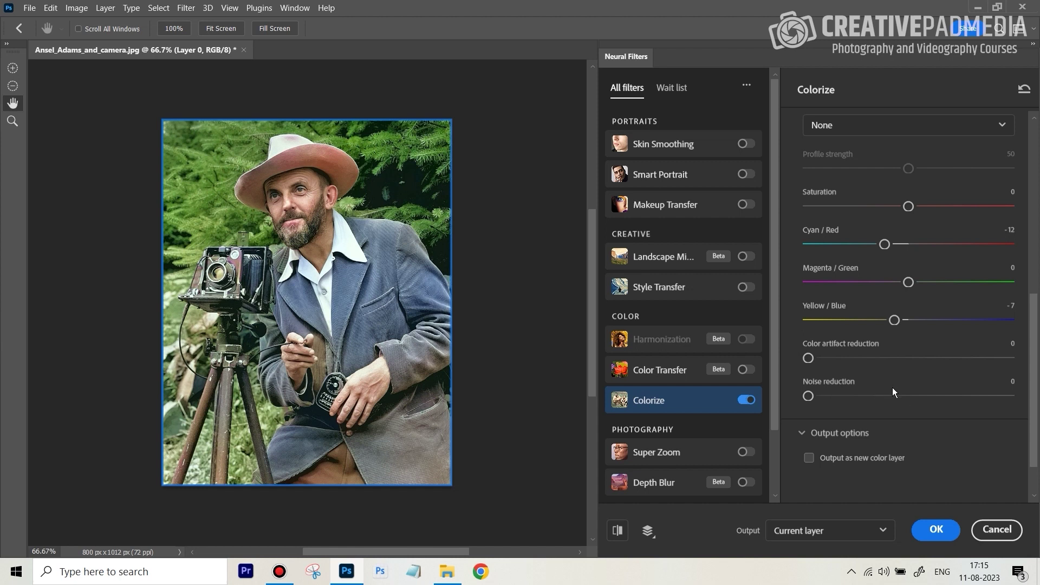
pyautogui.scroll(-2, 954, 403)
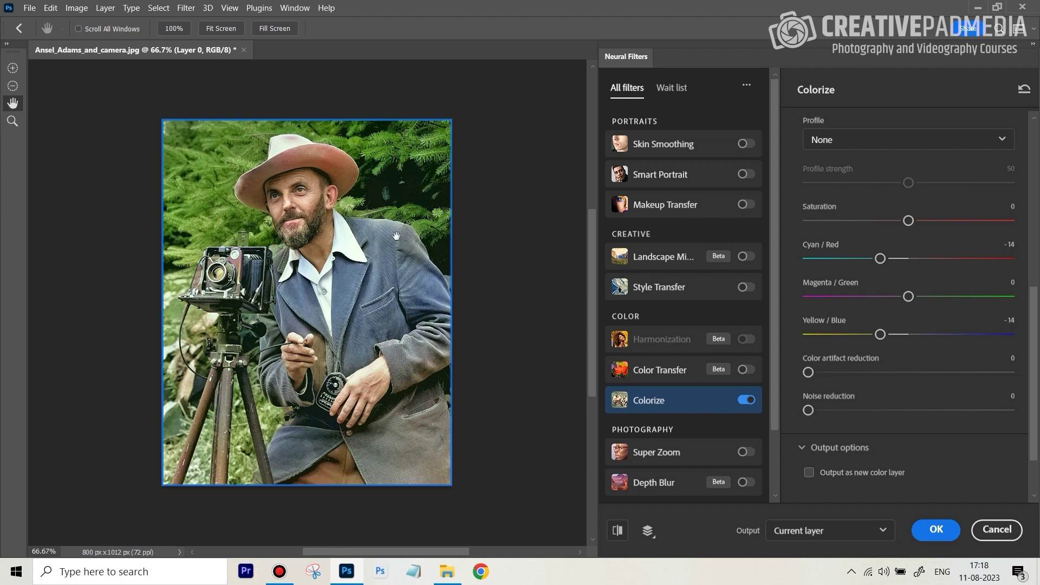
# Set the Neural Filters output to New layer and apply Colorize as Layer 1
pyautogui.click(884, 529)
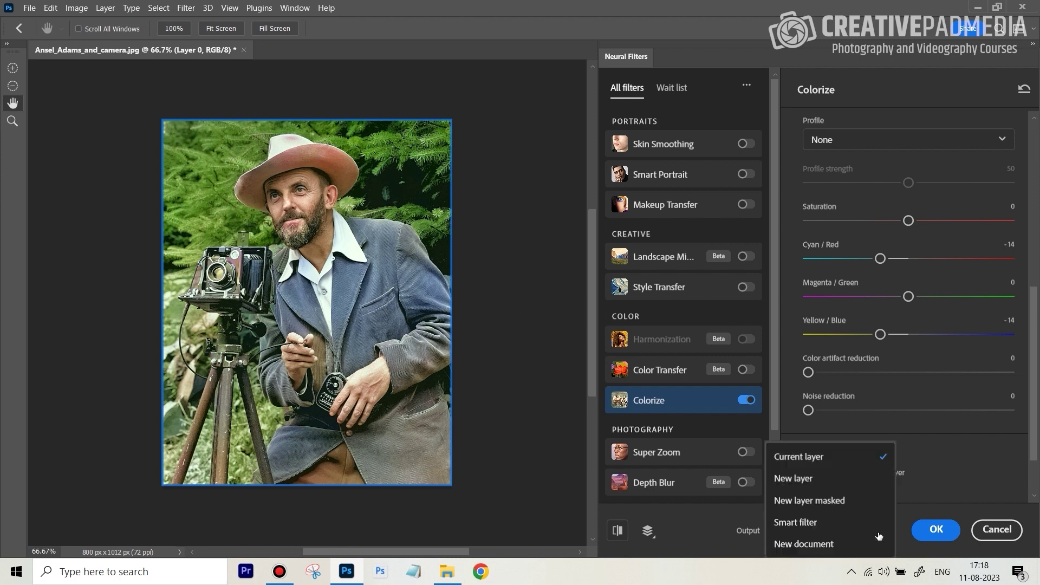
pyautogui.click(830, 482)
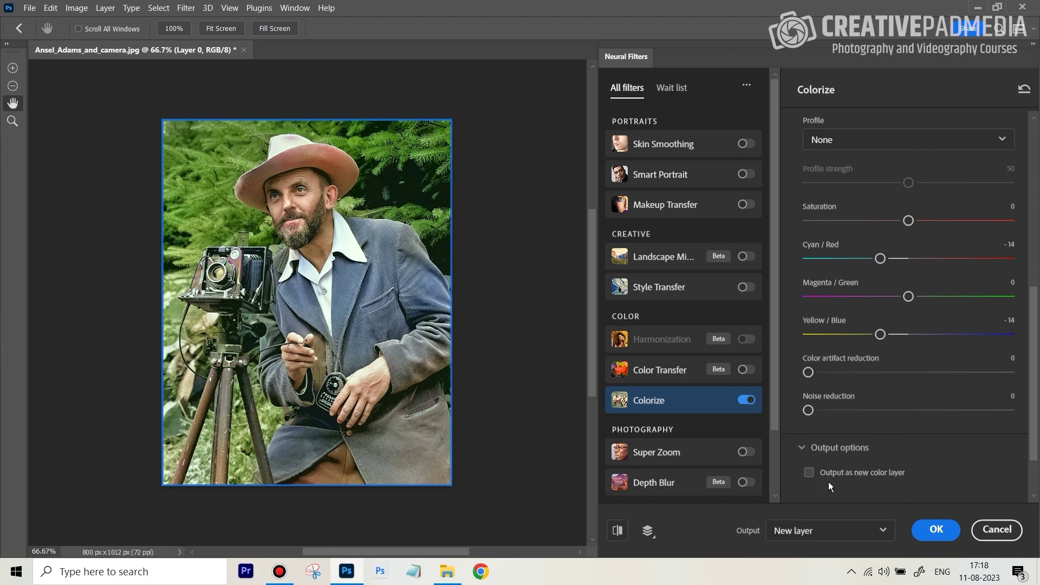
pyautogui.click(936, 530)
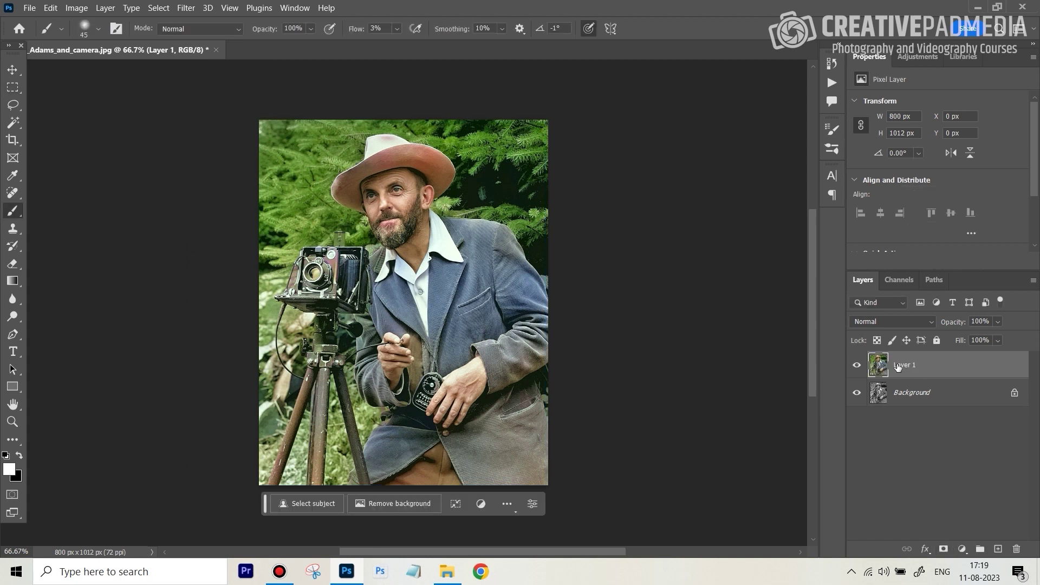
# Add a Hue/Saturation adjustment layer and limit it to the Reds
pyautogui.click(962, 549)
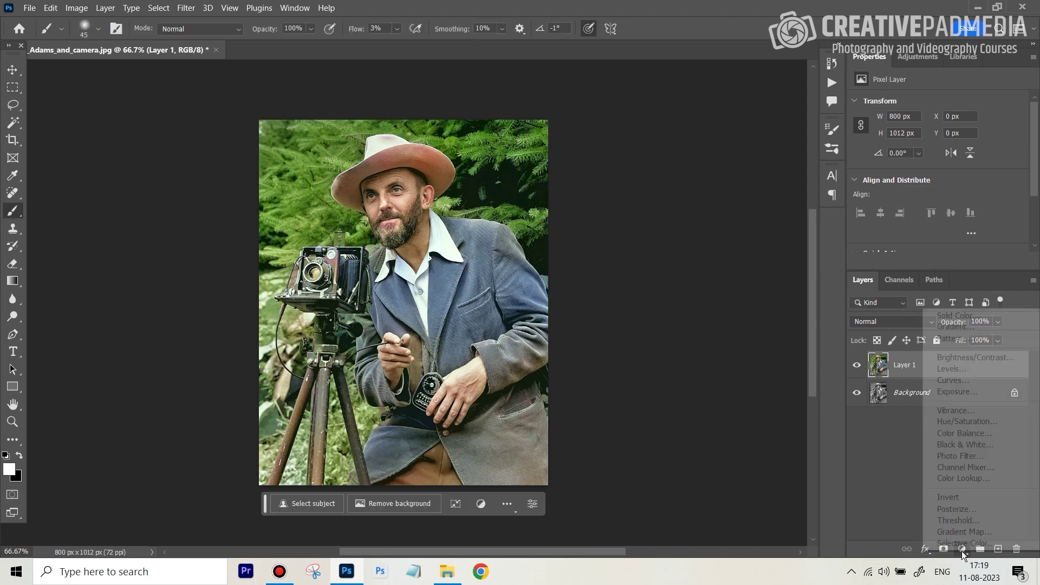
pyautogui.click(955, 422)
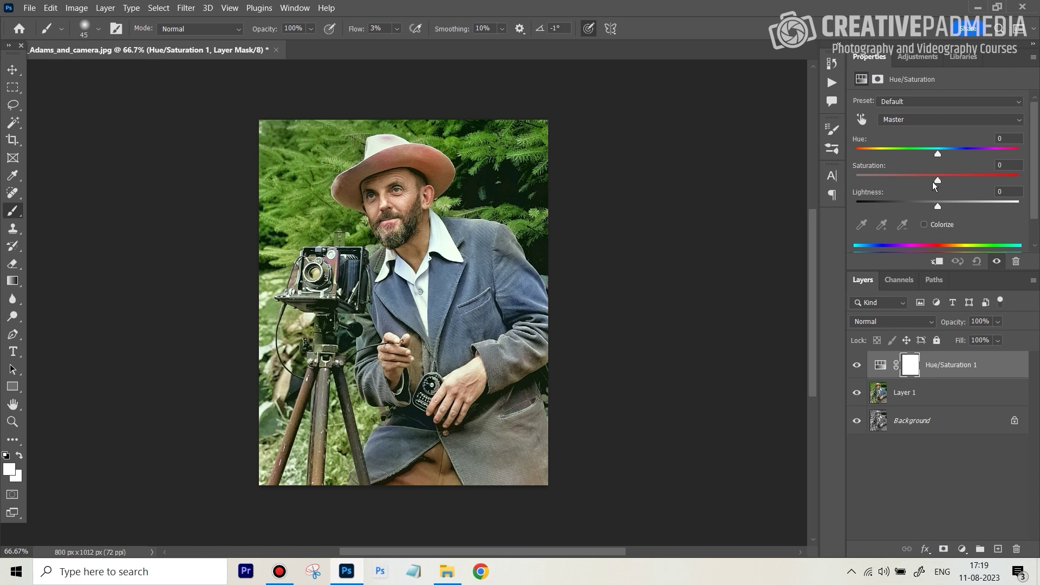
pyautogui.click(928, 120)
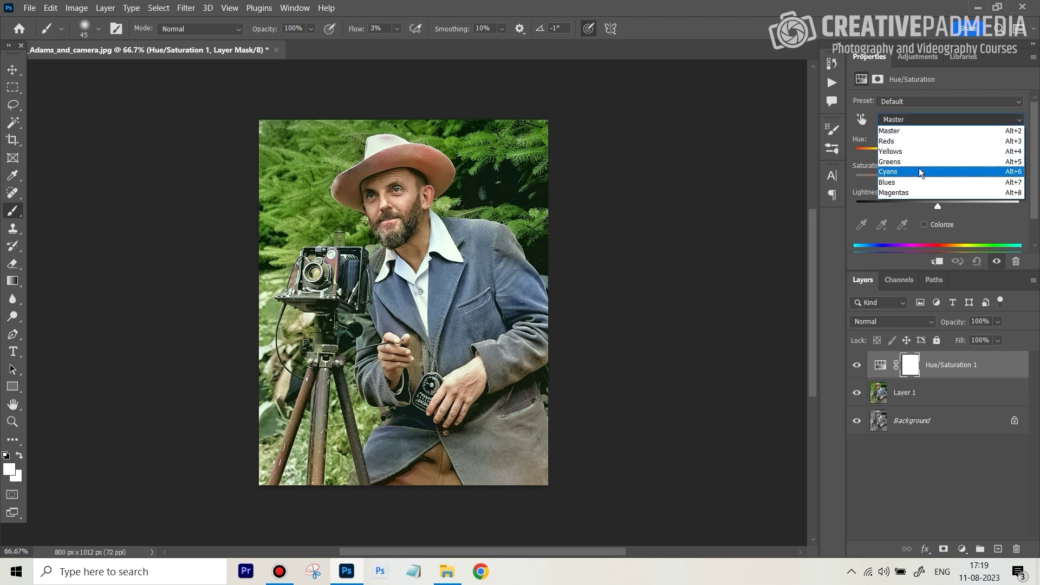
pyautogui.click(923, 147)
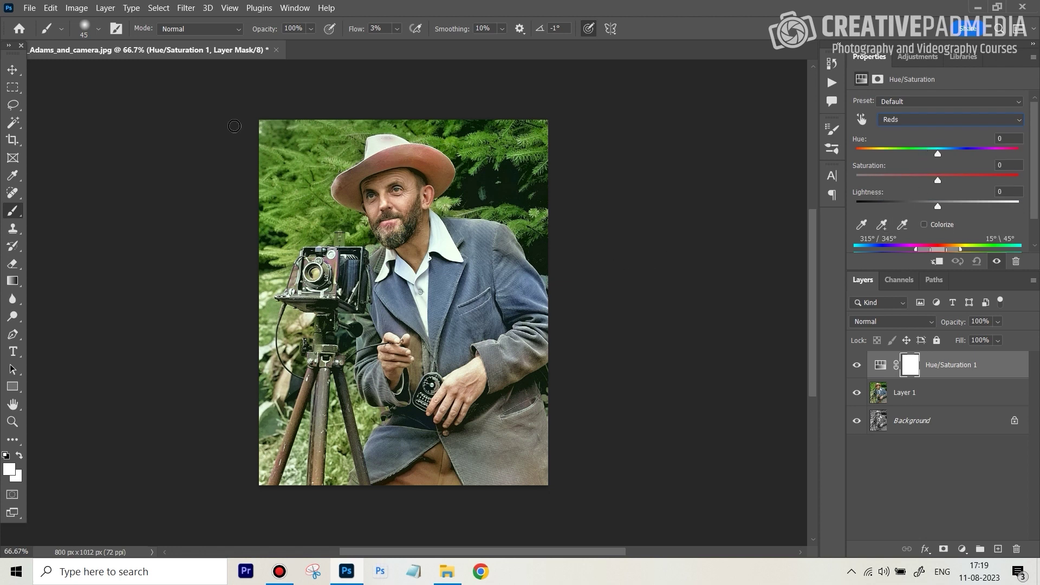
pyautogui.hotkey('ctrl', '+')
pyautogui.hotkey('ctrl', '+')
pyautogui.hotkey('ctrl', '+')
pyautogui.hotkey('ctrl', '-')
pyautogui.scroll(2, 805, 186)
pyautogui.scroll(3, 807, 199)
pyautogui.hotkey('ctrl', '-')
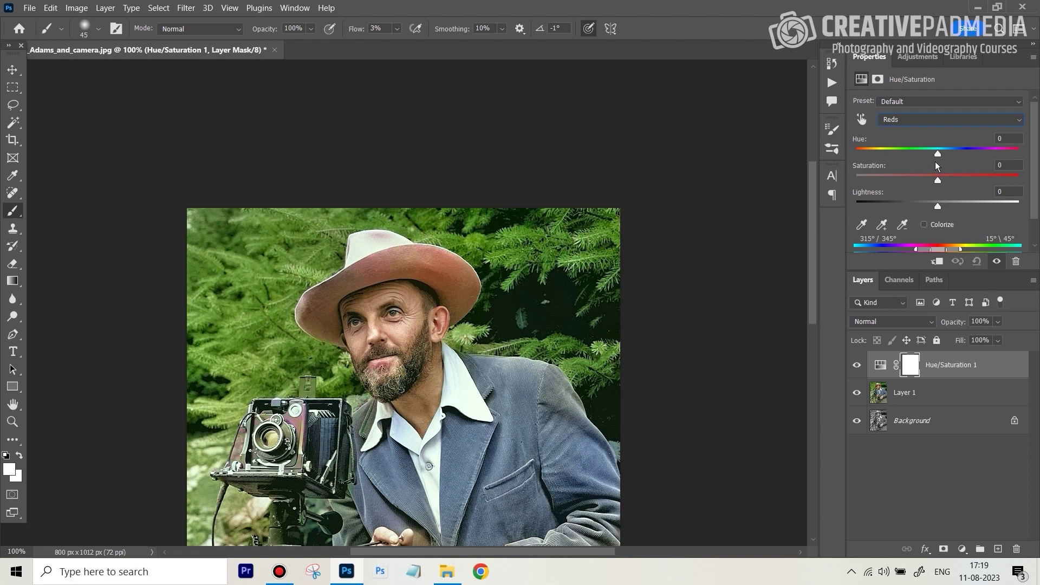
# Set the Reds to Hue +22, Saturation -24, Lightness +13 and compare the hat
pyautogui.moveTo(938, 181)
pyautogui.mouseDown()
pyautogui.moveTo(905, 186)
pyautogui.moveTo(931, 180)
pyautogui.moveTo(918, 181)
pyautogui.mouseUp()
pyautogui.moveTo(938, 156)
pyautogui.mouseDown()
pyautogui.moveTo(924, 155)
pyautogui.moveTo(956, 156)
pyautogui.mouseUp()
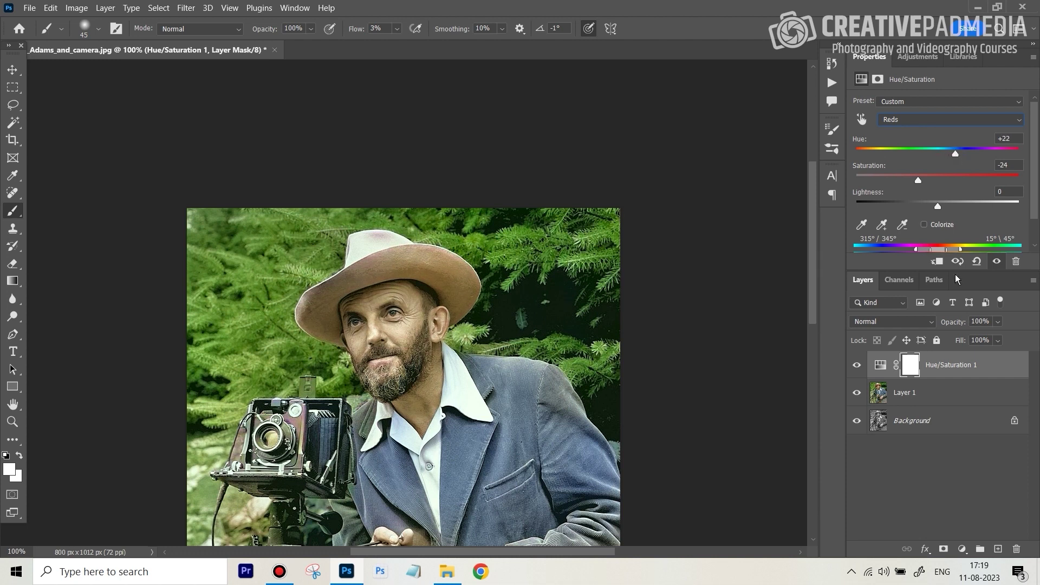
pyautogui.moveTo(939, 210)
pyautogui.mouseDown()
pyautogui.moveTo(929, 210)
pyautogui.moveTo(949, 210)
pyautogui.mouseUp()
pyautogui.click(856, 366)
pyautogui.click(856, 367)
pyautogui.click(856, 366)
pyautogui.click(855, 366)
pyautogui.click(856, 366)
pyautogui.click(856, 366)
pyautogui.scroll(-1, 1037, 221)
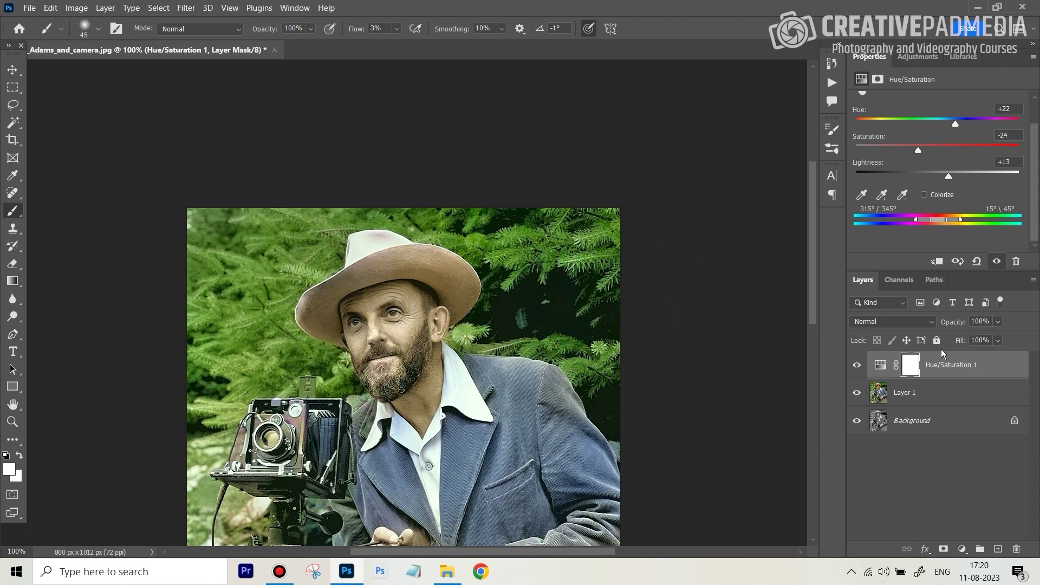
# Invert the Hue/Saturation 1 mask to black, hiding the red correction everywhere
pyautogui.click(912, 374)
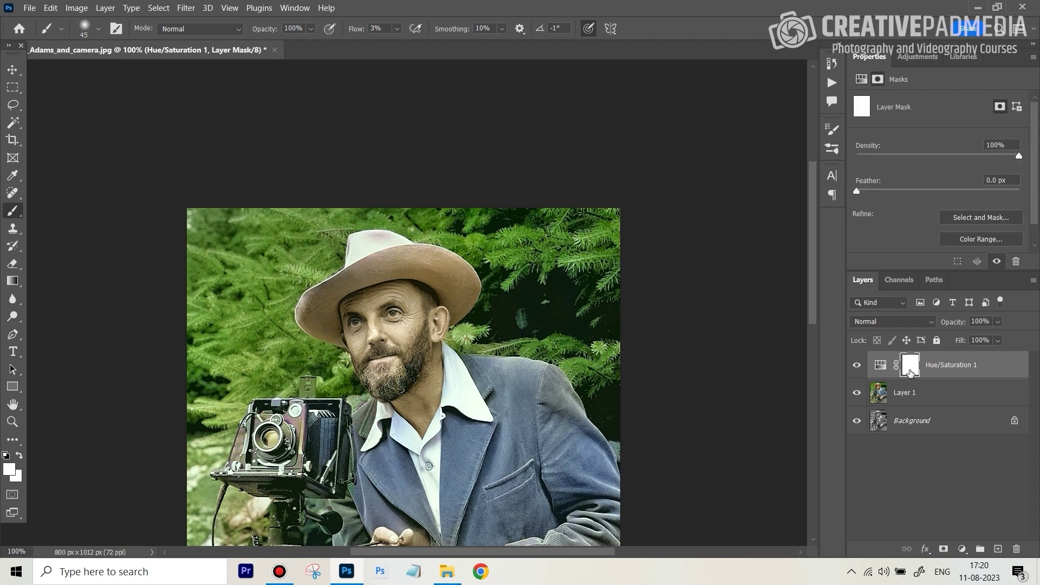
pyautogui.click(1037, 237)
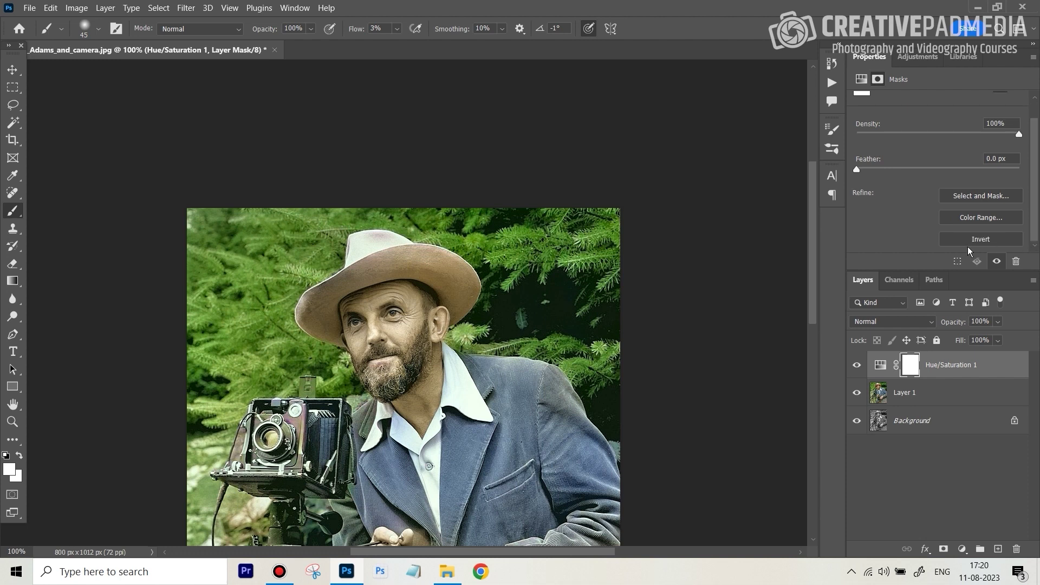
pyautogui.click(980, 239)
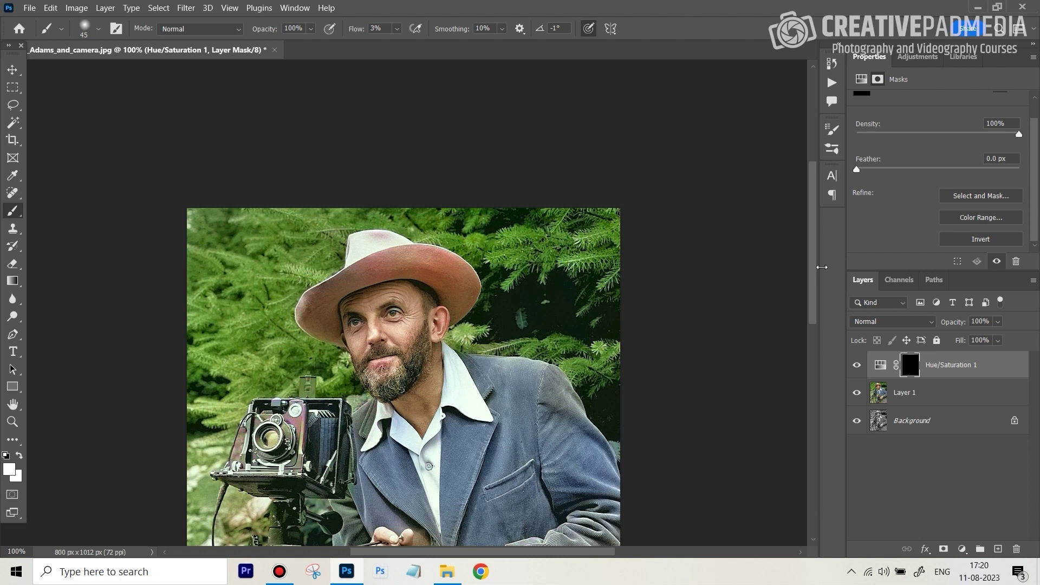
pyautogui.moveTo(813, 266); pyautogui.dragTo(814, 285)
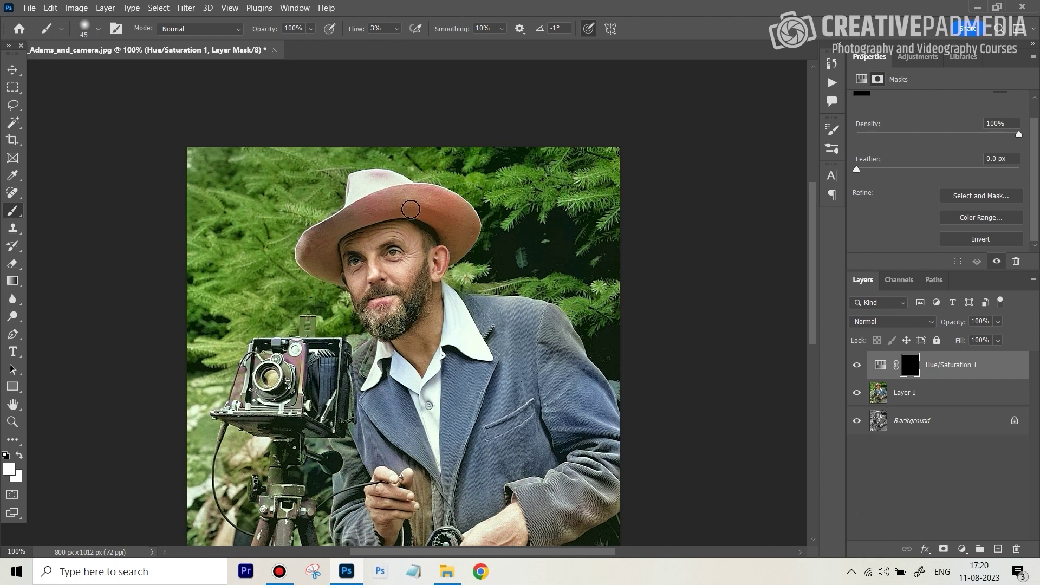
# Raise the brush Flow and zoom in on the hat to 206%
pyautogui.click(398, 29)
pyautogui.moveTo(399, 46); pyautogui.dragTo(415, 49)
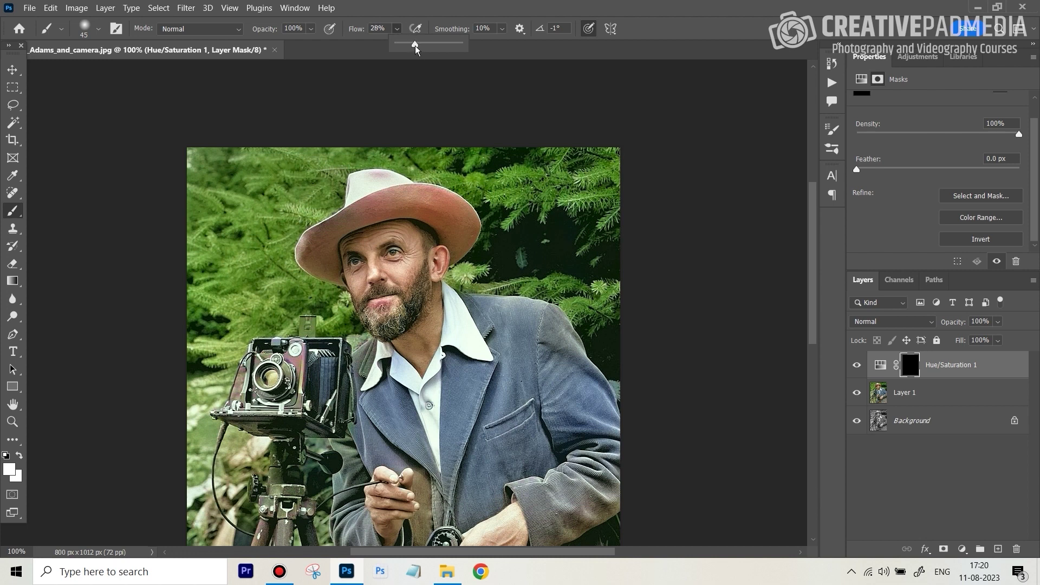
pyautogui.press('z')
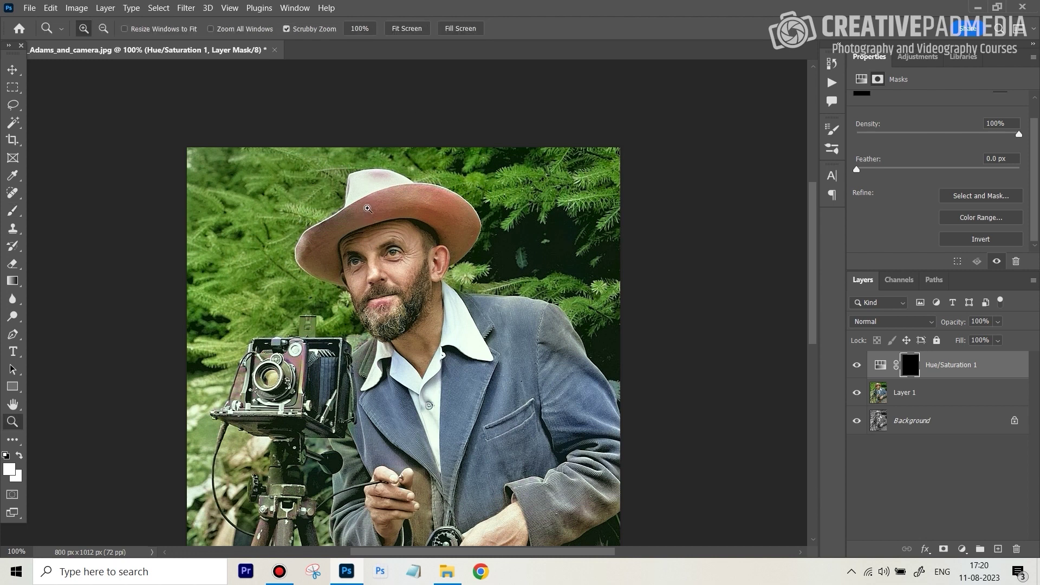
pyautogui.moveTo(370, 209)
pyautogui.mouseDown()
pyautogui.moveTo(404, 207)
pyautogui.moveTo(389, 208)
pyautogui.mouseUp()
pyautogui.press('b')
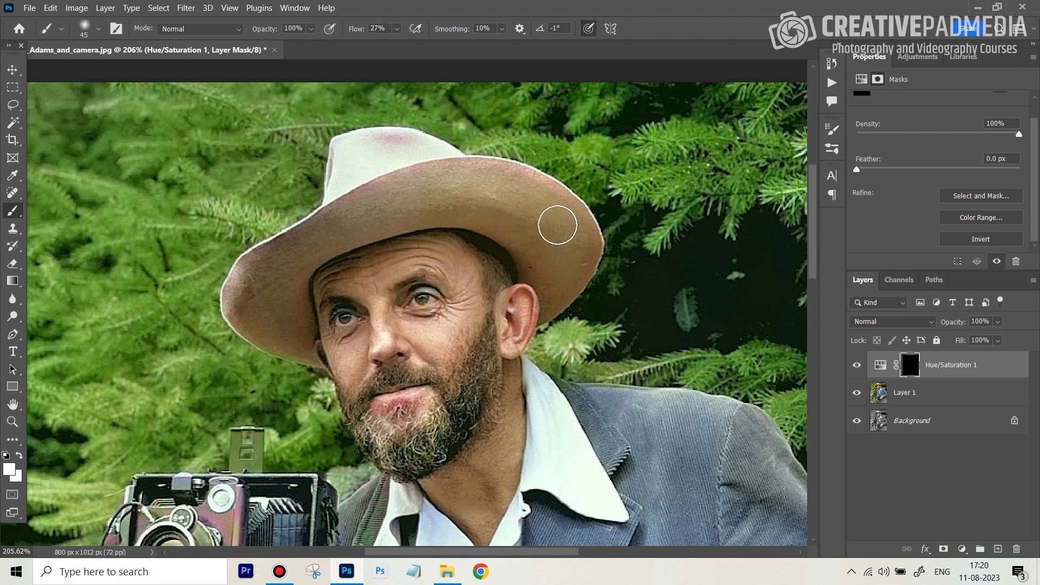
# Paint the correction onto the right hat brim with a size-20 brush, then lower Flow to 4%
pyautogui.press('[')
pyautogui.press('[')
pyautogui.press('[')
pyautogui.press('[')
pyautogui.press('[')
pyautogui.moveTo(582, 234); pyautogui.dragTo(584, 270)
pyautogui.click(397, 29)
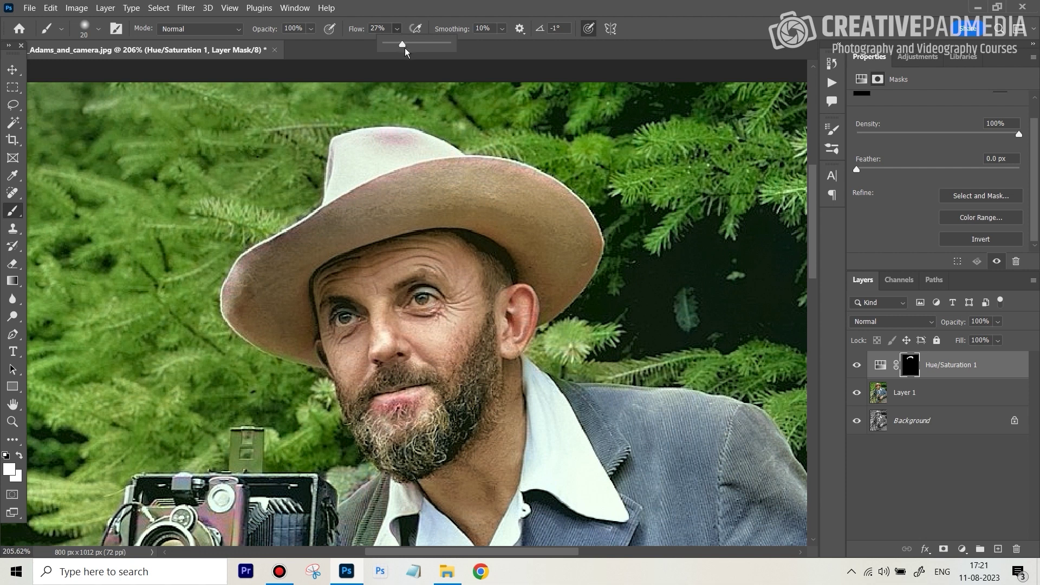
pyautogui.moveTo(402, 48); pyautogui.dragTo(393, 48)
# Lightly brush the correction onto chin, cheeks and forehead at size 35, then compare and fit the photo
pyautogui.press(']')
pyautogui.press(']')
pyautogui.press(']')
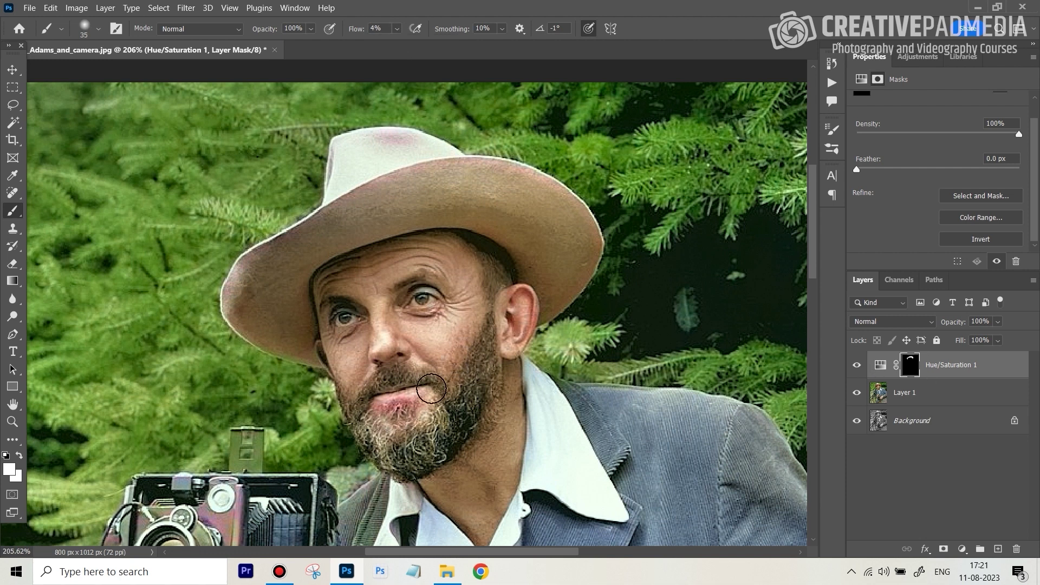
pyautogui.moveTo(412, 412)
pyautogui.mouseDown()
pyautogui.moveTo(419, 413)
pyautogui.moveTo(381, 417)
pyautogui.moveTo(429, 403)
pyautogui.mouseUp()
pyautogui.moveTo(465, 342)
pyautogui.mouseDown()
pyautogui.moveTo(339, 362)
pyautogui.moveTo(360, 343)
pyautogui.moveTo(428, 334)
pyautogui.moveTo(423, 252)
pyautogui.moveTo(564, 359)
pyautogui.moveTo(535, 306)
pyautogui.moveTo(529, 325)
pyautogui.moveTo(559, 350)
pyautogui.mouseUp()
pyautogui.click(857, 366)
pyautogui.click(857, 366)
pyautogui.click(857, 367)
pyautogui.click(858, 366)
pyautogui.click(858, 366)
pyautogui.click(857, 365)
pyautogui.hotkey('ctrl', '0')
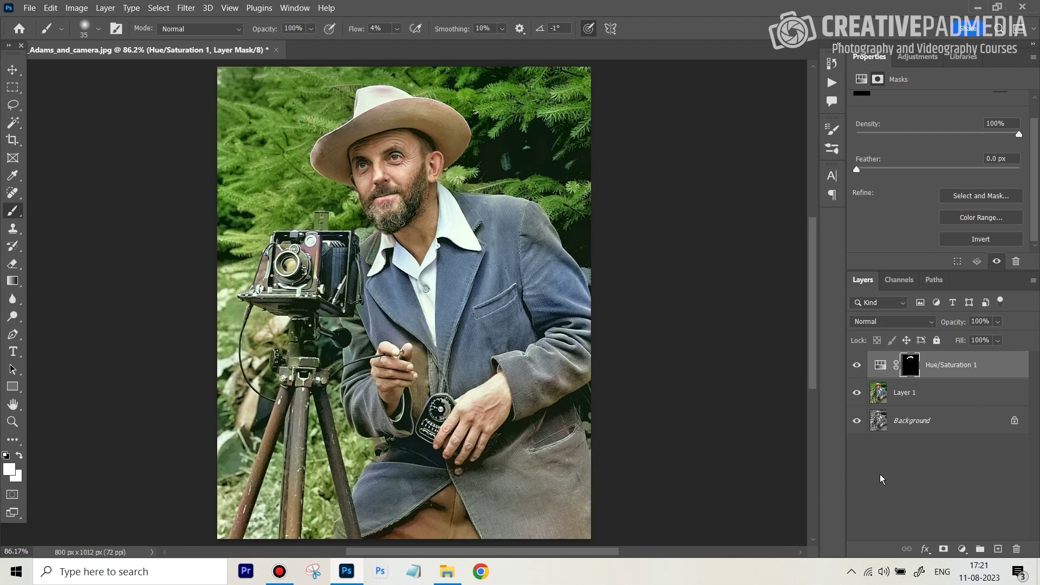
pyautogui.keyDown('alt'); pyautogui.click(858, 420); pyautogui.keyUp('alt')
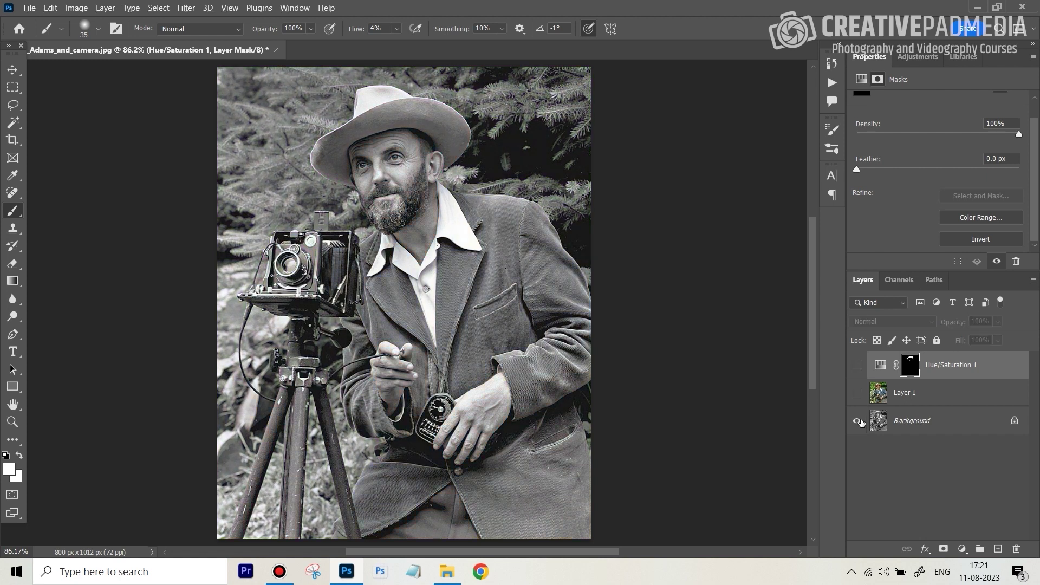
pyautogui.keyDown('alt'); pyautogui.click(858, 421); pyautogui.keyUp('alt')
pyautogui.keyDown('alt'); pyautogui.click(857, 421); pyautogui.keyUp('alt')
pyautogui.keyDown('alt'); pyautogui.click(858, 421); pyautogui.keyUp('alt')
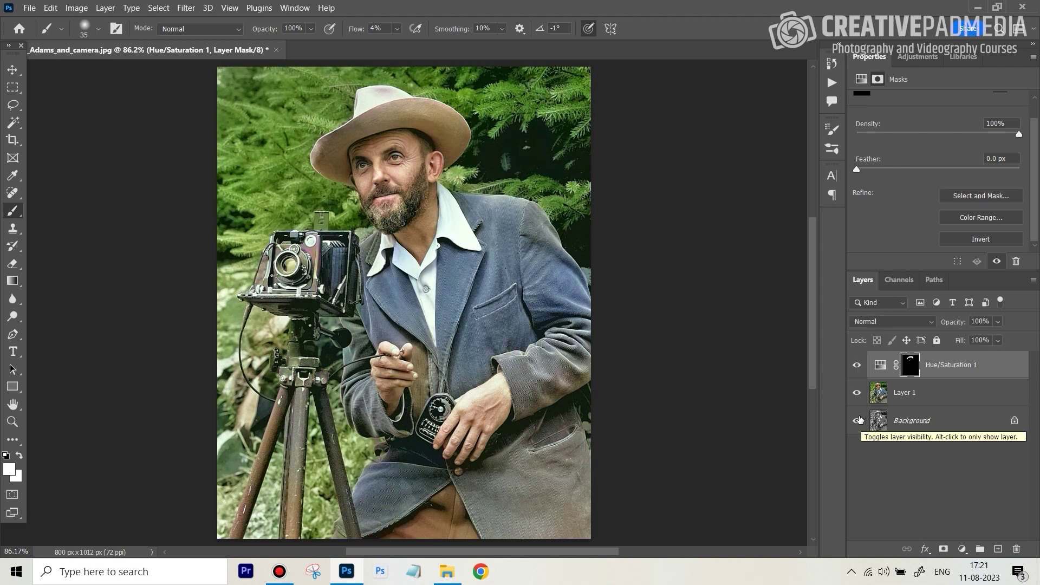